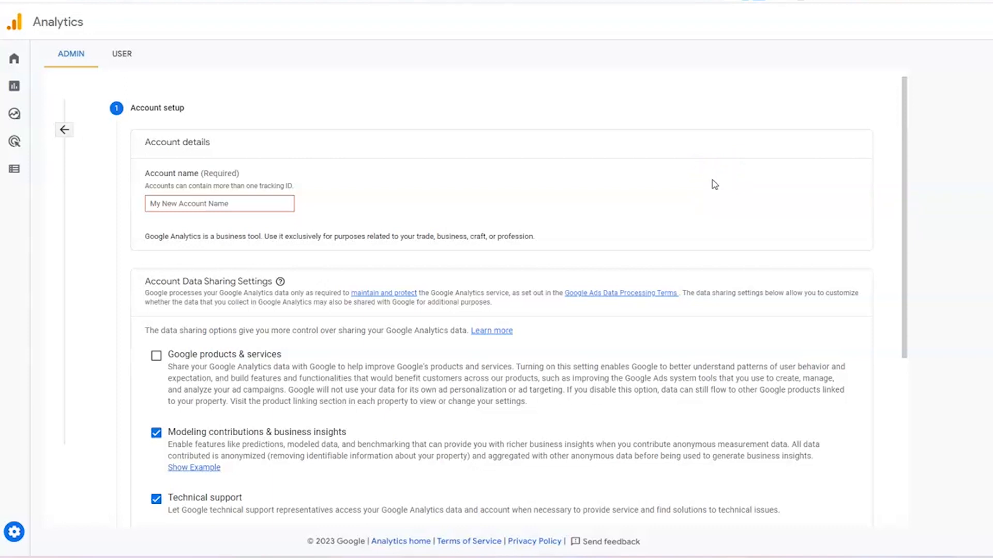
Name the new Analytics account Travel Trailer Tips
{"action": "left_click", "coordinate": [272, 205]}
{"action": "type", "text": "Travel Trailer Tips"}
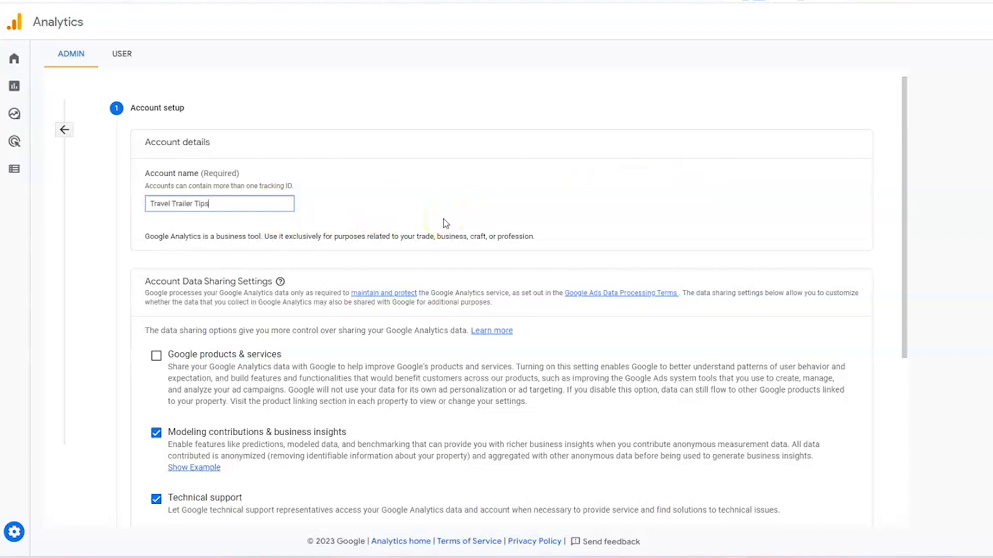
{"action": "left_click", "coordinate": [444, 214]}
Enable data sharing for Google products & services and continue to the property setup
{"action": "scroll", "coordinate": [355, 155], "scroll_direction": "down", "scroll_amount": 2}
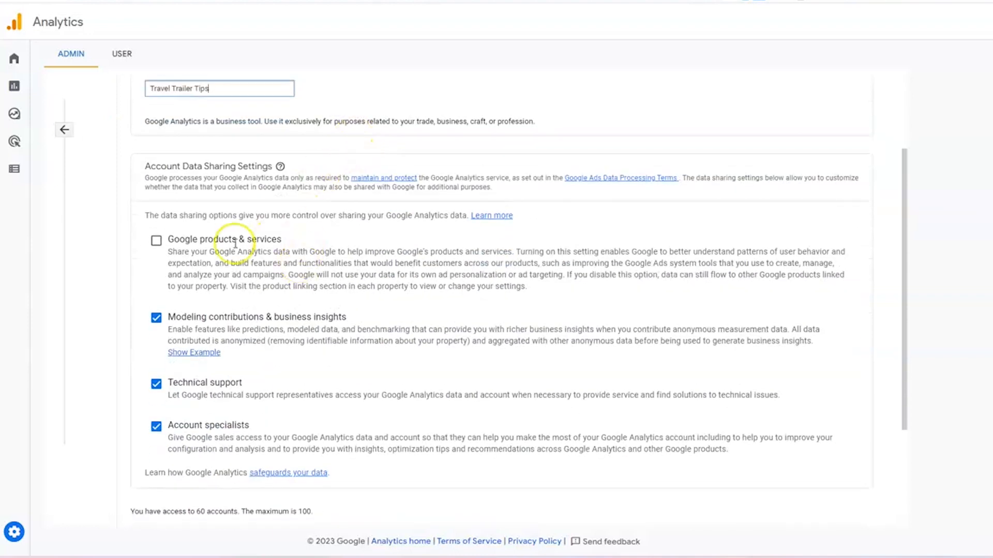
{"action": "left_click", "coordinate": [156, 242]}
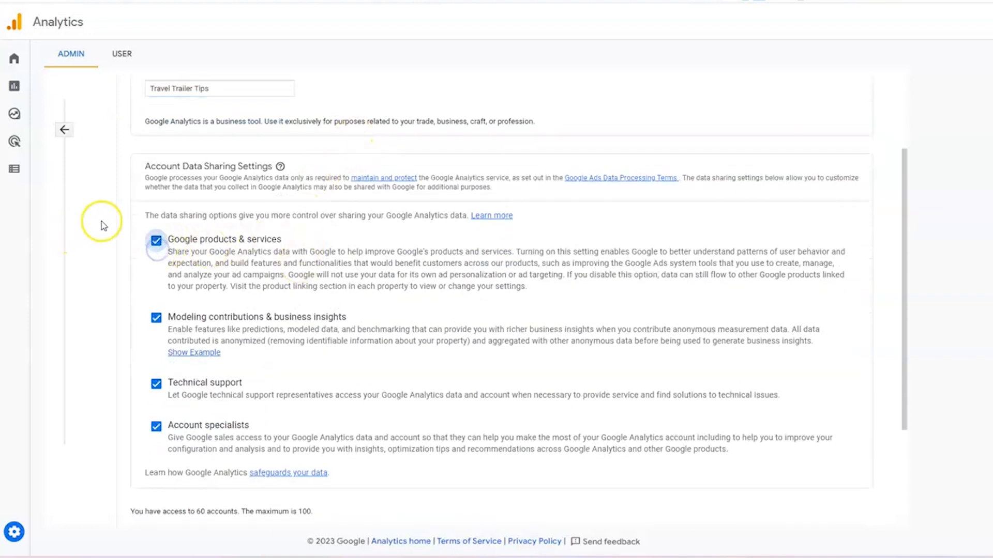
{"action": "scroll", "coordinate": [103, 225], "scroll_direction": "down", "scroll_amount": 1}
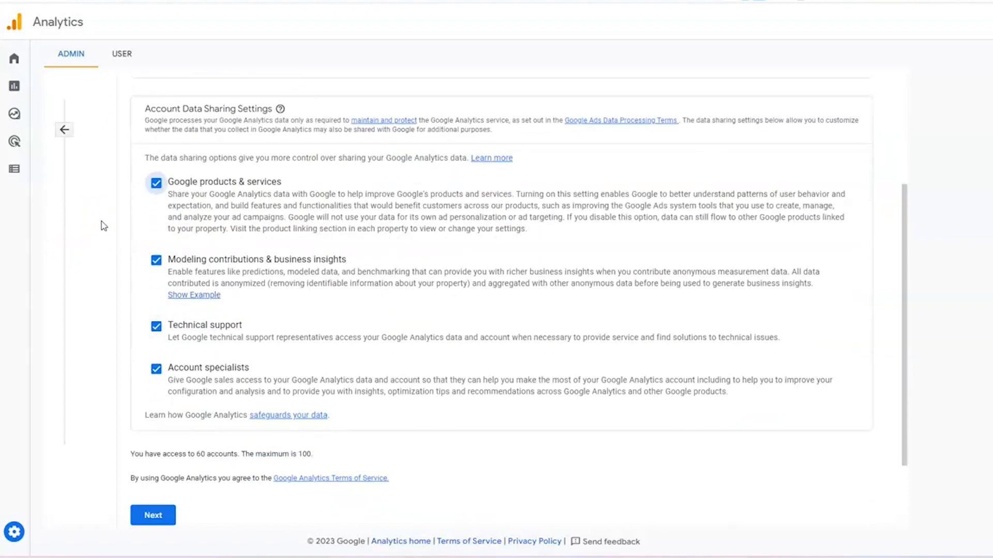
{"action": "scroll", "coordinate": [110, 210], "scroll_direction": "down", "scroll_amount": 1}
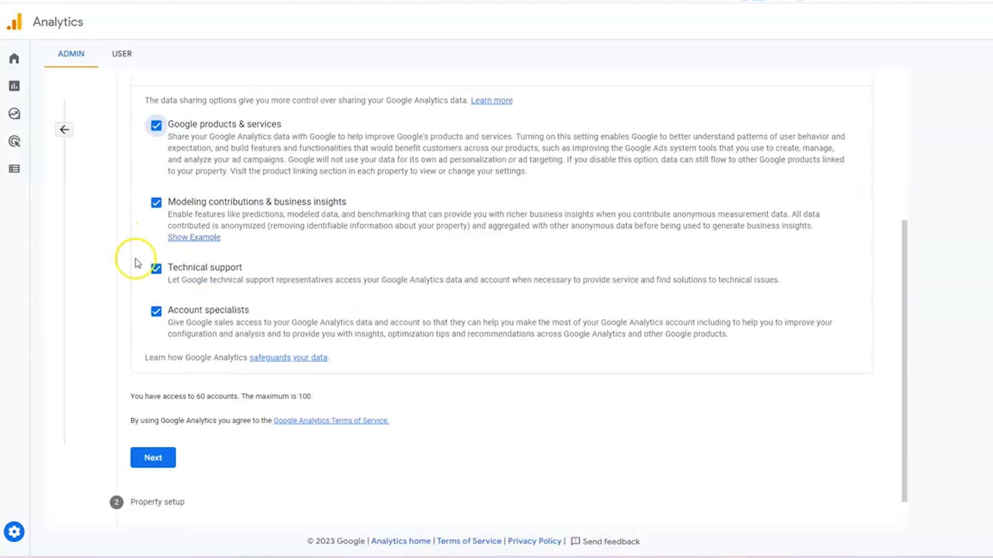
{"action": "left_click", "coordinate": [146, 460]}
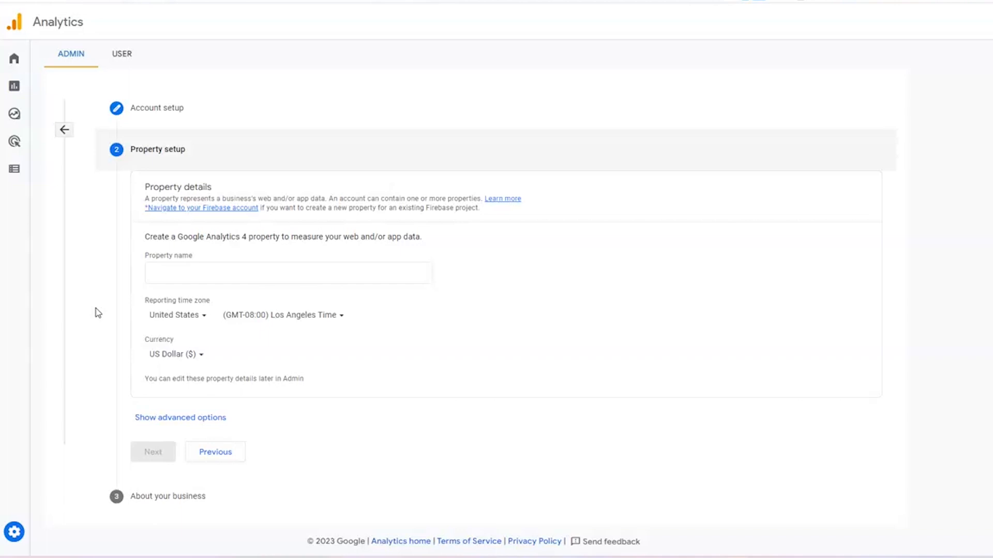
Show the advanced property options, enable a Universal Analytics property, and choose to create a Universal Analytics property only
{"action": "left_click", "coordinate": [146, 420]}
{"action": "scroll", "coordinate": [89, 357], "scroll_direction": "down", "scroll_amount": 2}
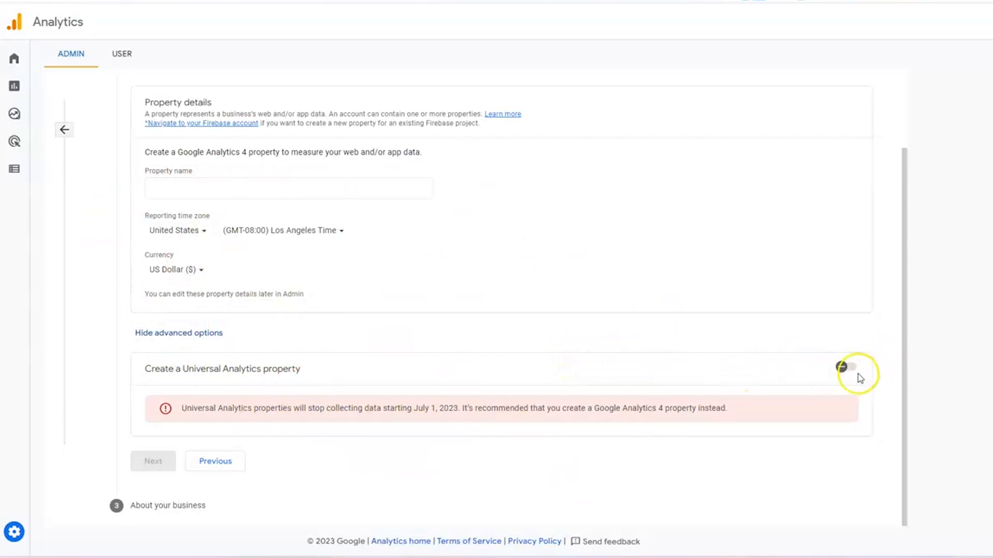
{"action": "left_click", "coordinate": [843, 368]}
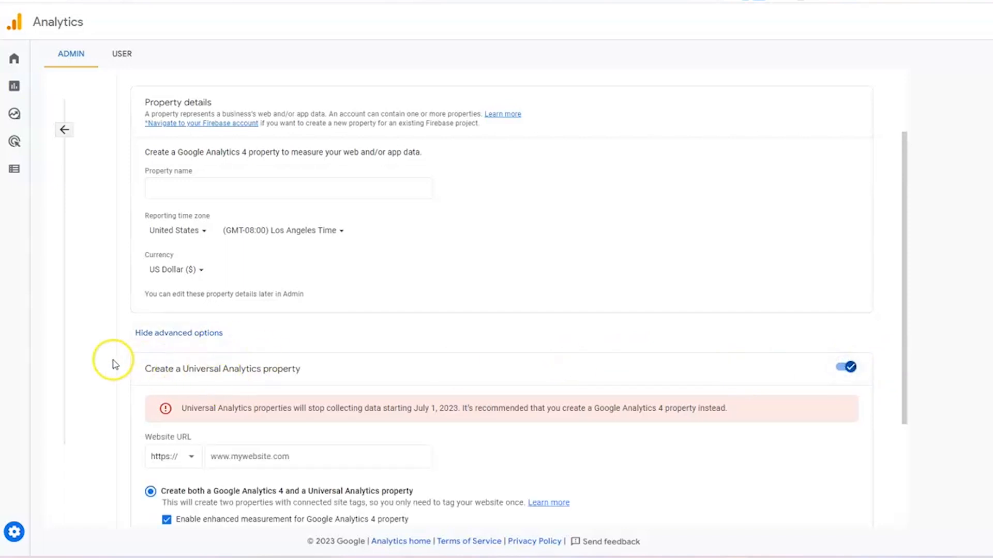
{"action": "scroll", "coordinate": [115, 365], "scroll_direction": "down", "scroll_amount": 3}
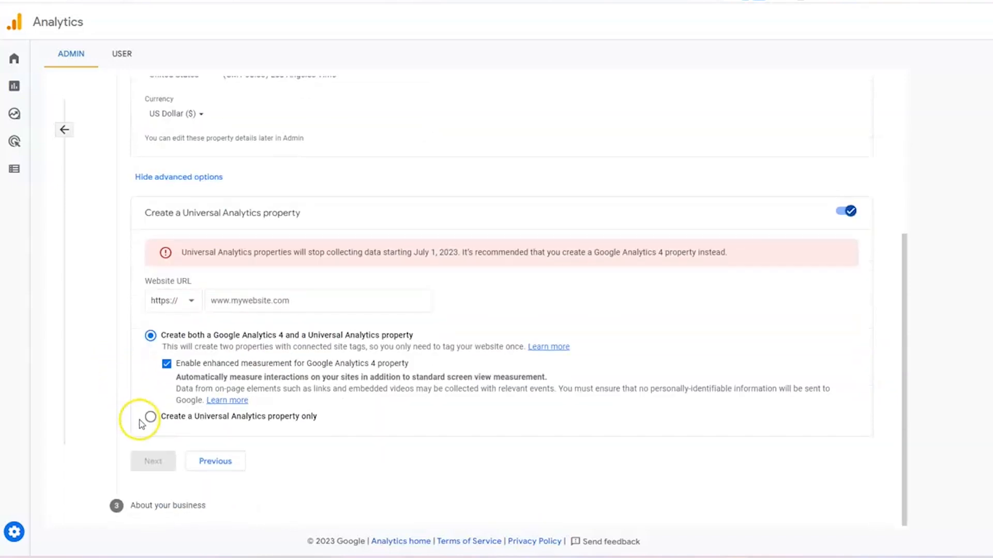
{"action": "left_click", "coordinate": [149, 420]}
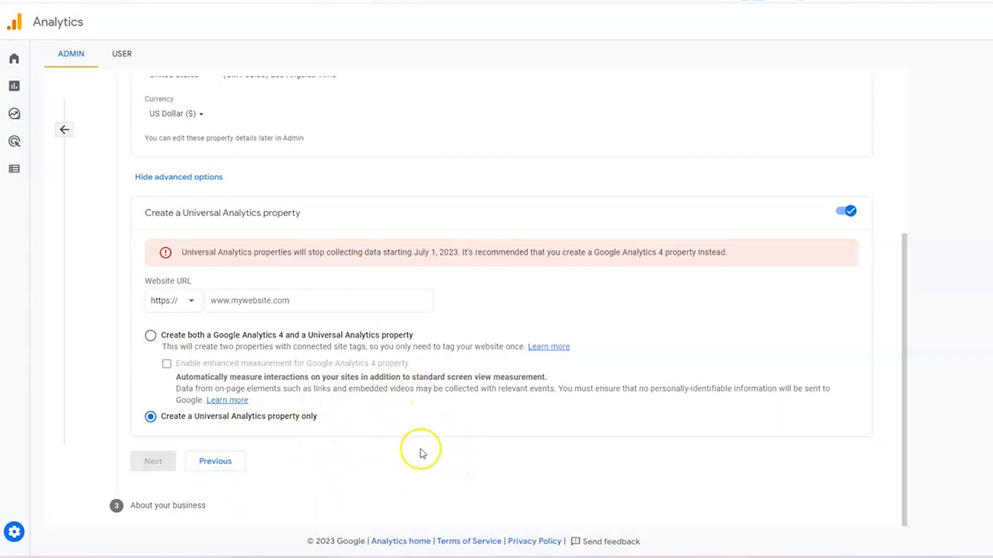
Enter traveltrailer.tips as the website URL and name the property Travel Trailer Tips Website
{"action": "left_click", "coordinate": [406, 305]}
{"action": "type", "text": "traveltrailer.tips"}
{"action": "scroll", "coordinate": [472, 307], "scroll_direction": "up", "scroll_amount": 2}
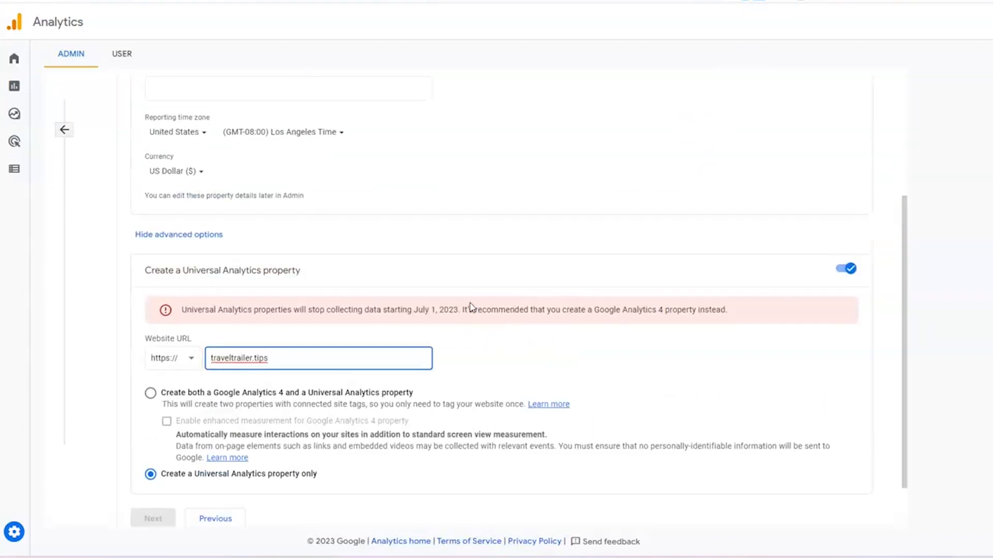
{"action": "scroll", "coordinate": [470, 307], "scroll_direction": "up", "scroll_amount": 1}
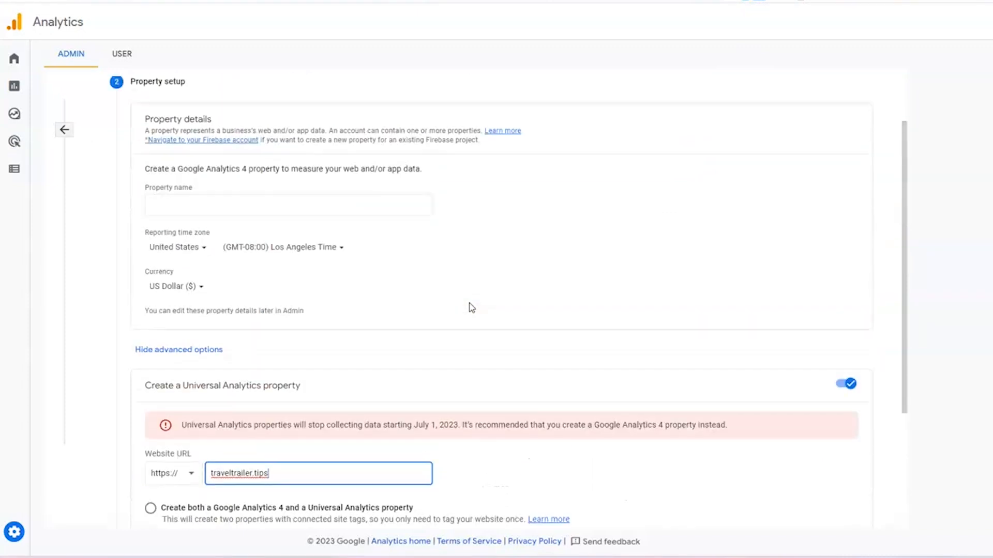
{"action": "left_click", "coordinate": [242, 202]}
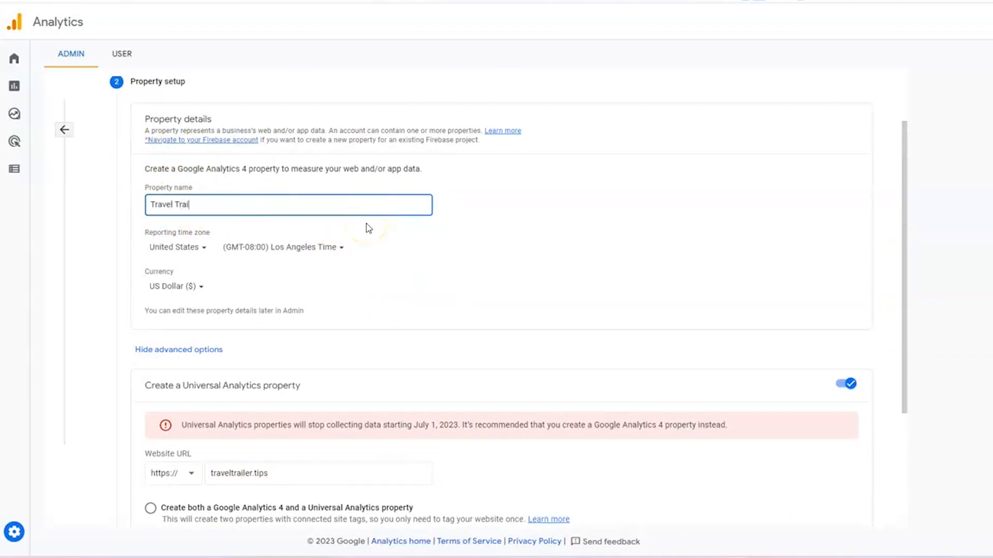
{"action": "type", "text": "Website"}
Set the reporting time zone to (GMT-05:00) New York Time and continue to the business information
{"action": "left_click", "coordinate": [297, 248]}
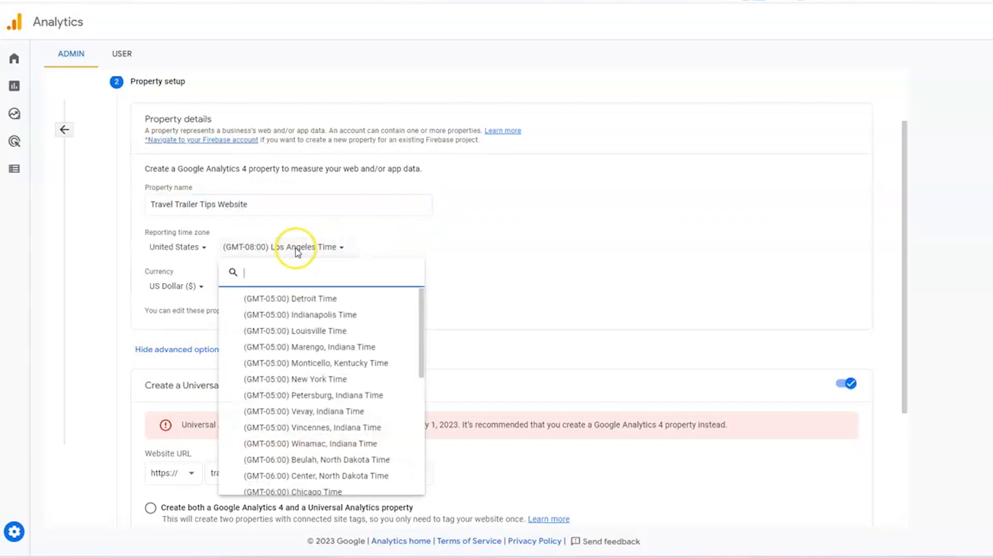
{"action": "type", "text": "easter"}
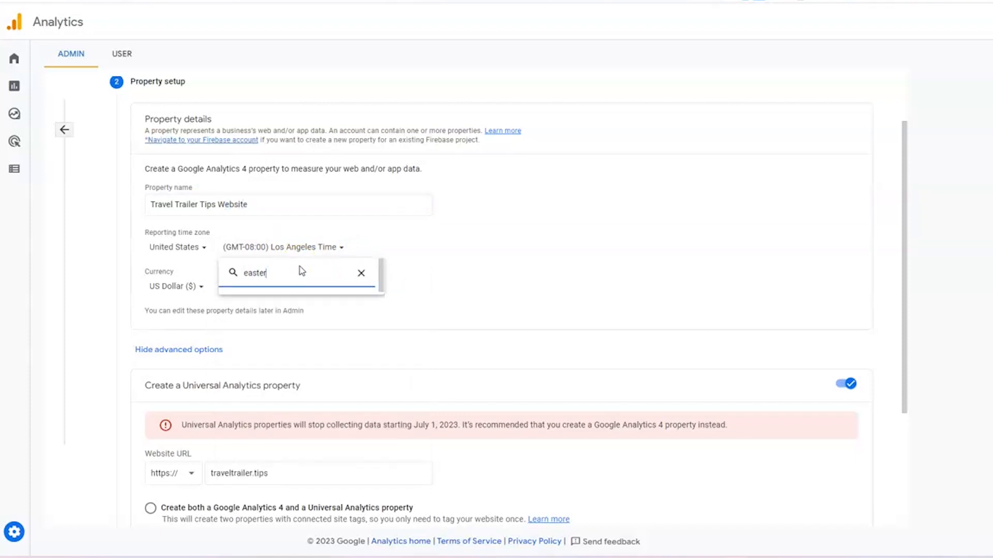
{"action": "type", "text": "new york"}
{"action": "left_click", "coordinate": [296, 302]}
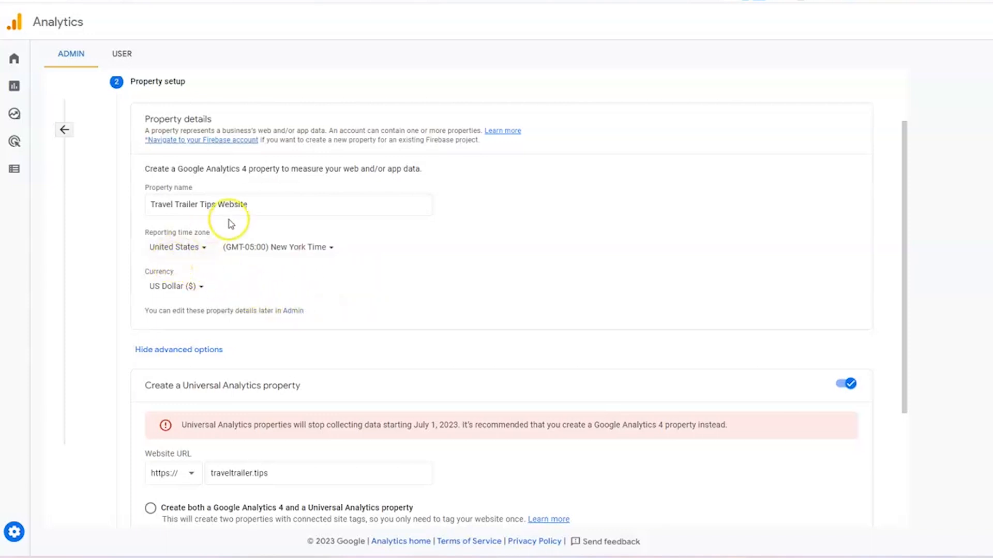
{"action": "left_click", "coordinate": [230, 204]}
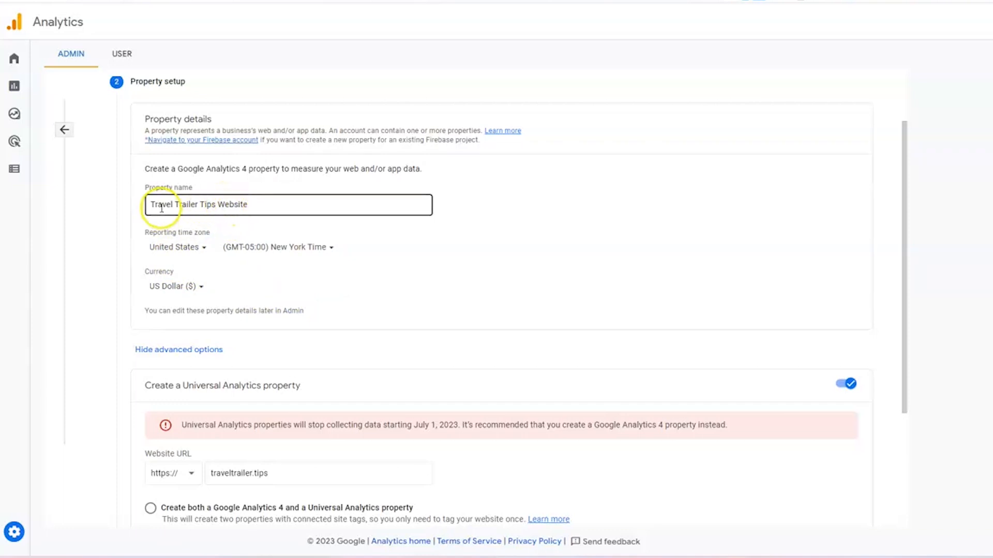
{"action": "left_click", "coordinate": [146, 194]}
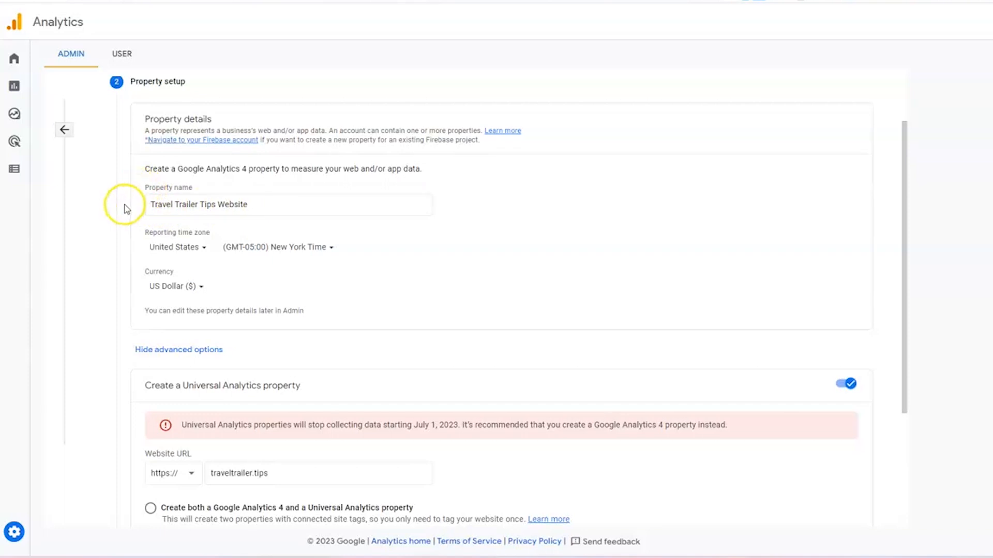
{"action": "scroll", "coordinate": [124, 206], "scroll_direction": "down", "scroll_amount": 3}
{"action": "left_click", "coordinate": [154, 462]}
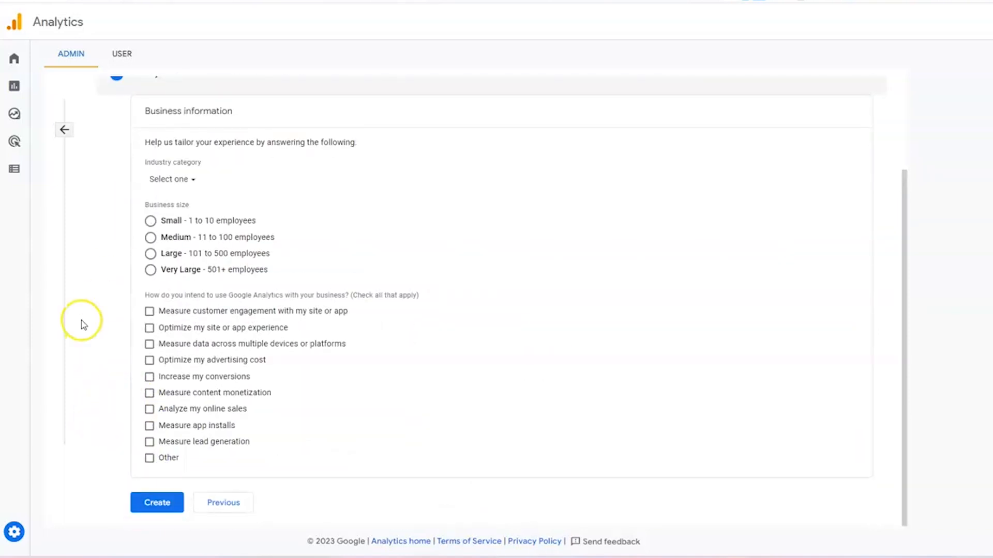
Choose the Small business size and the purpose Measure customer engagement with my site or app, and create the account
{"action": "left_click", "coordinate": [150, 221]}
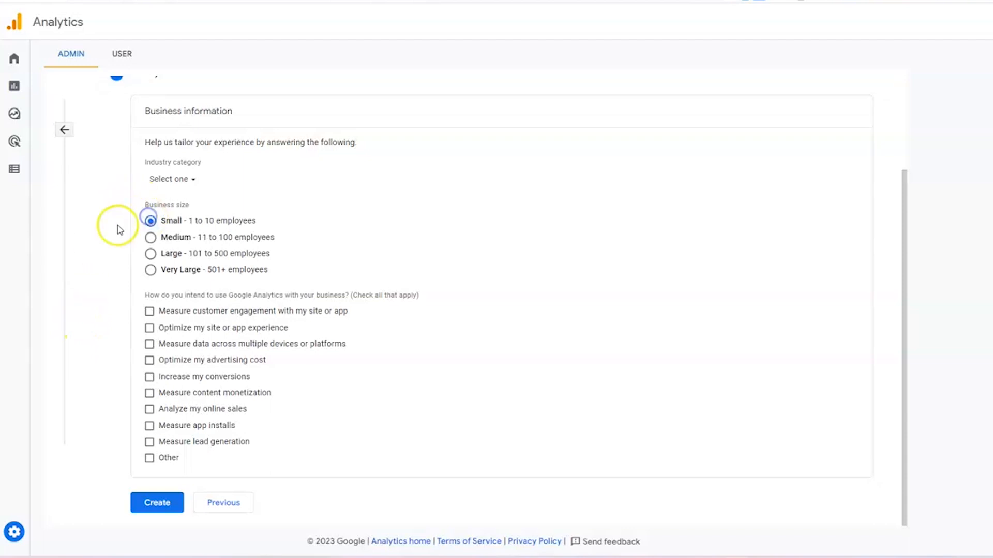
{"action": "left_click", "coordinate": [149, 311]}
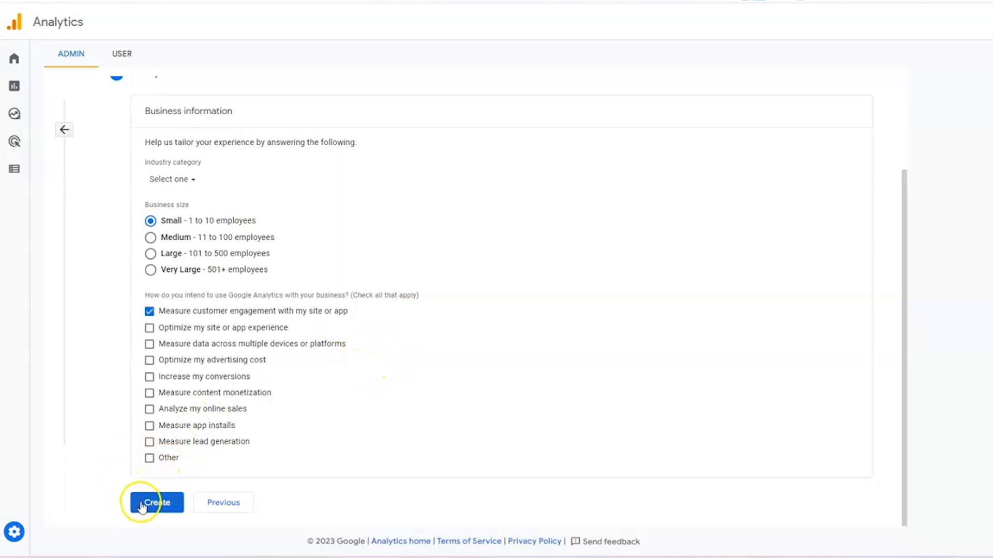
{"action": "left_click", "coordinate": [143, 505]}
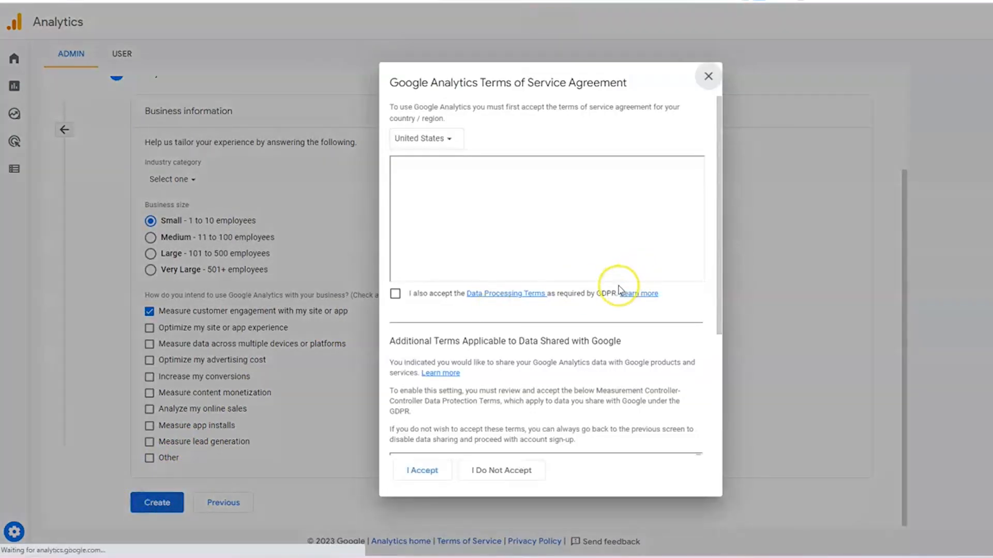
Accept the Google Analytics terms of service, including the data processing terms and the additional data-sharing terms
{"action": "left_click_drag", "start_coordinate": [698, 171], "coordinate": [698, 289]}
{"action": "left_click", "coordinate": [395, 293]}
{"action": "scroll", "coordinate": [565, 389], "scroll_direction": "down", "scroll_amount": 4}
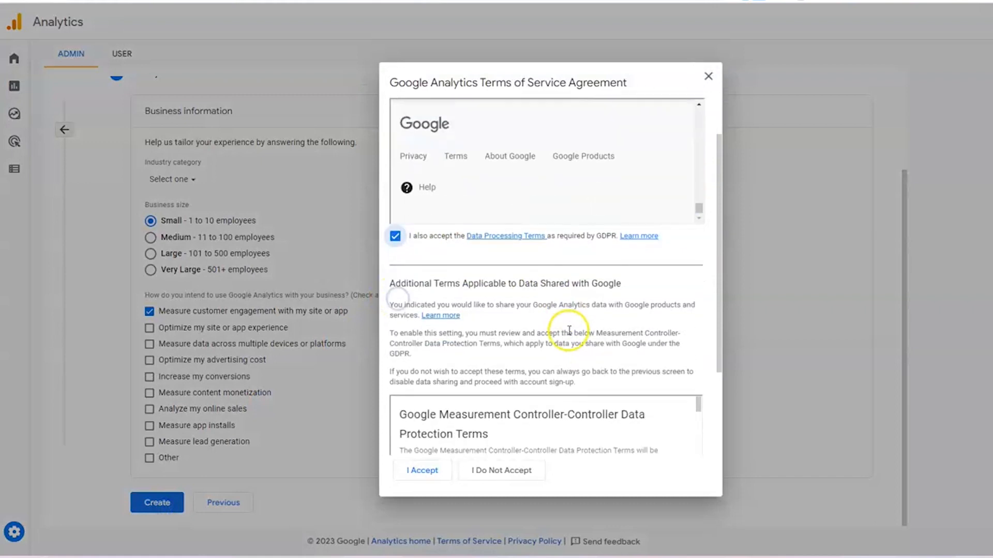
{"action": "left_click_drag", "start_coordinate": [698, 285], "coordinate": [692, 444]}
{"action": "left_click", "coordinate": [395, 432]}
{"action": "left_click", "coordinate": [416, 473]}
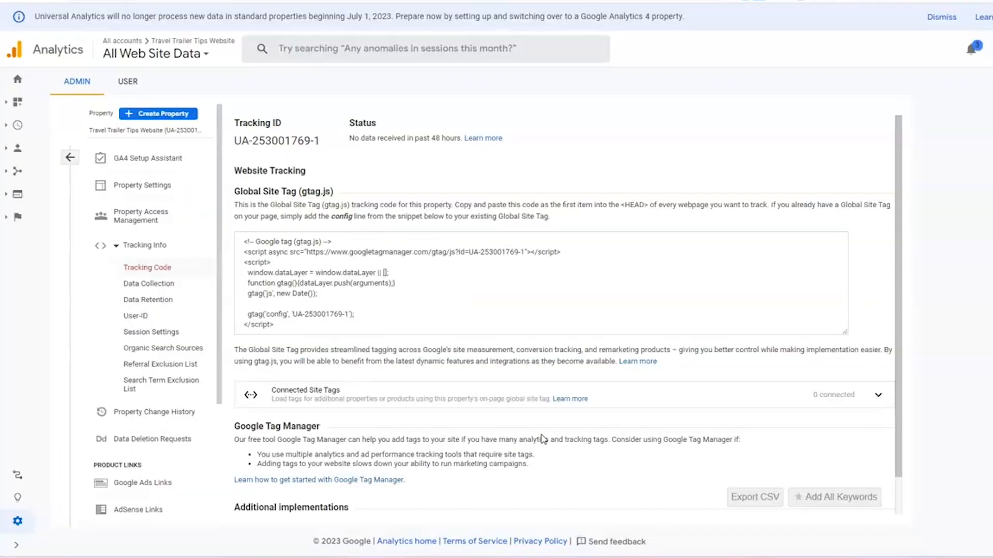
Switch to the WordPress admin and install and activate the Google Analytics add-on from the GeoDirectory extensions
{"action": "left_click", "coordinate": [312, 135]}
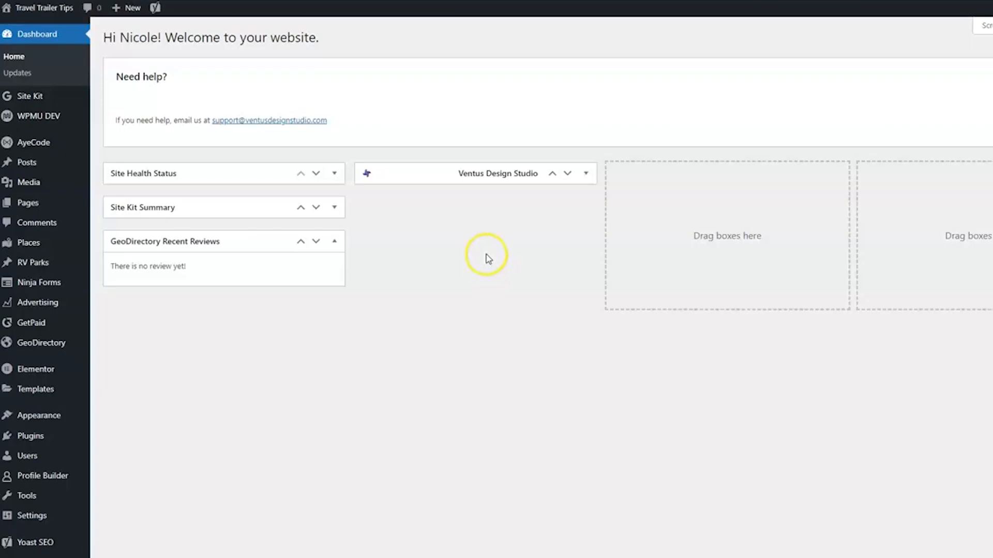
{"action": "mouse_move", "coordinate": [20, 347]}
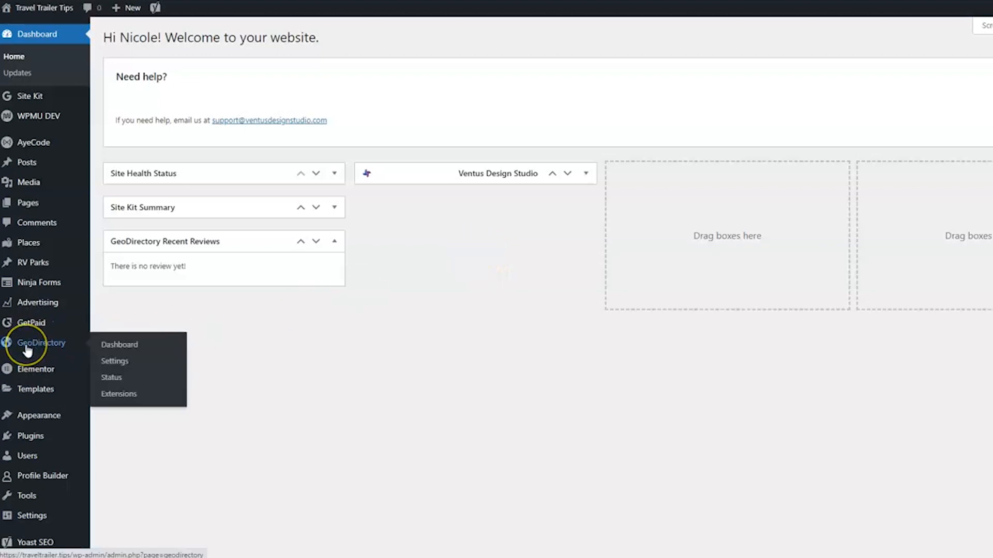
{"action": "left_click", "coordinate": [144, 403]}
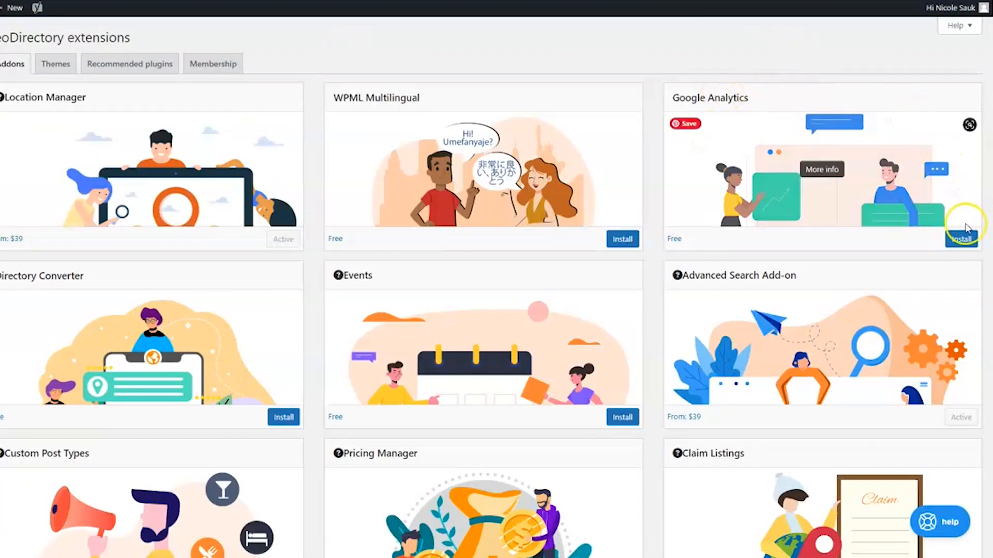
{"action": "left_click", "coordinate": [962, 241]}
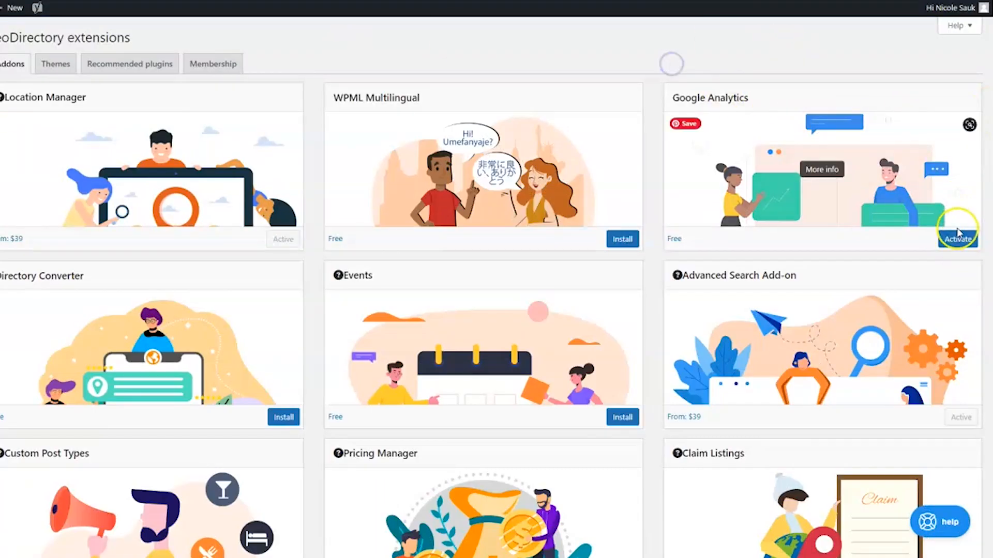
{"action": "left_click", "coordinate": [956, 240]}
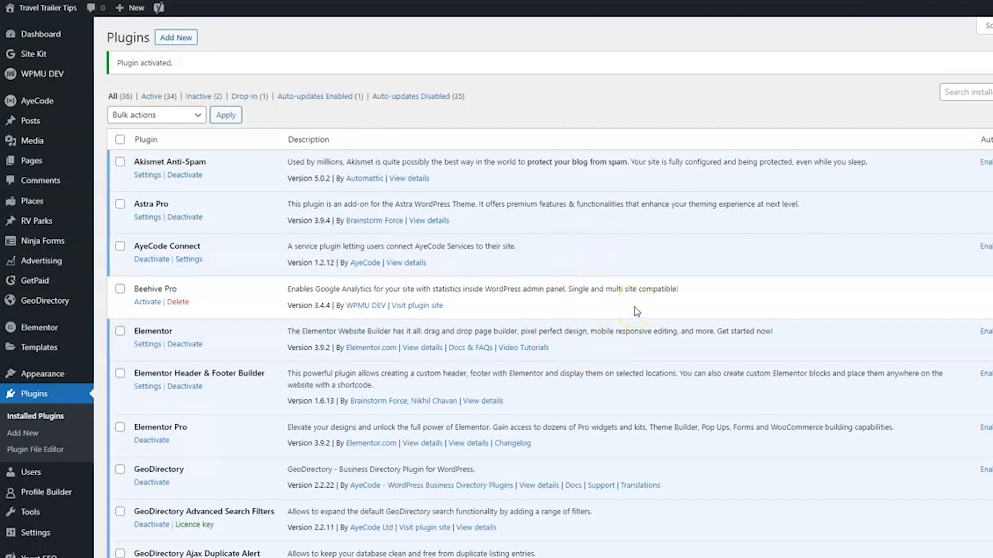
Open the Google Analytics section of the GeoDirectory settings
{"action": "mouse_move", "coordinate": [78, 300]}
{"action": "left_click", "coordinate": [139, 323]}
{"action": "left_click", "coordinate": [804, 57]}
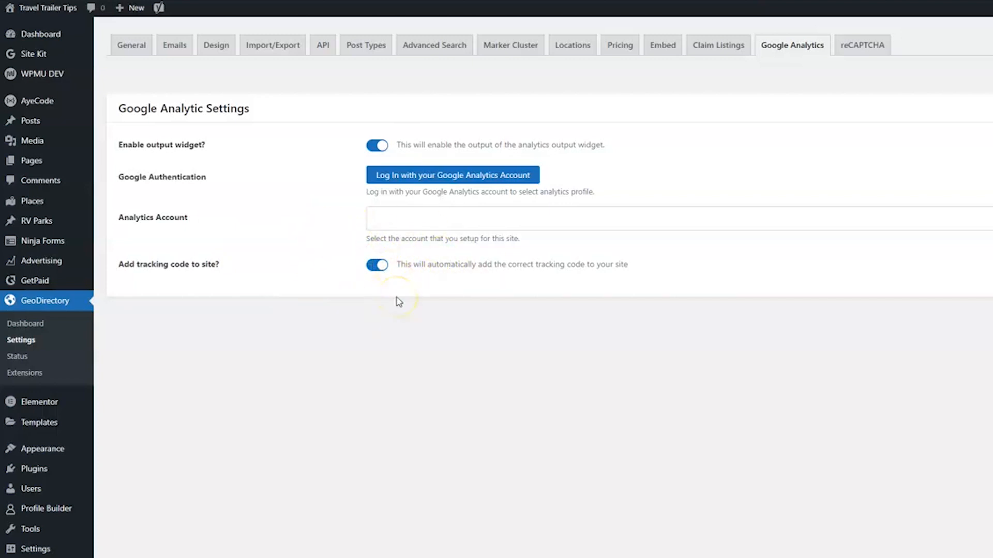
Authorize Frontend Analytics with the Ventus Design Studio Google account and save the settings with Travel Trailer Tips Website as the analytics account
{"action": "left_click", "coordinate": [493, 179]}
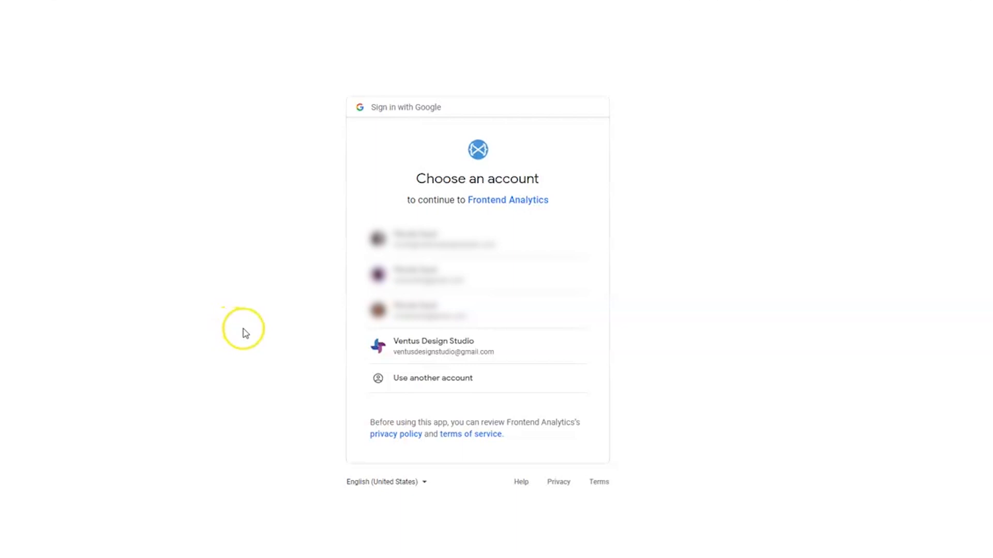
{"action": "left_click", "coordinate": [364, 358]}
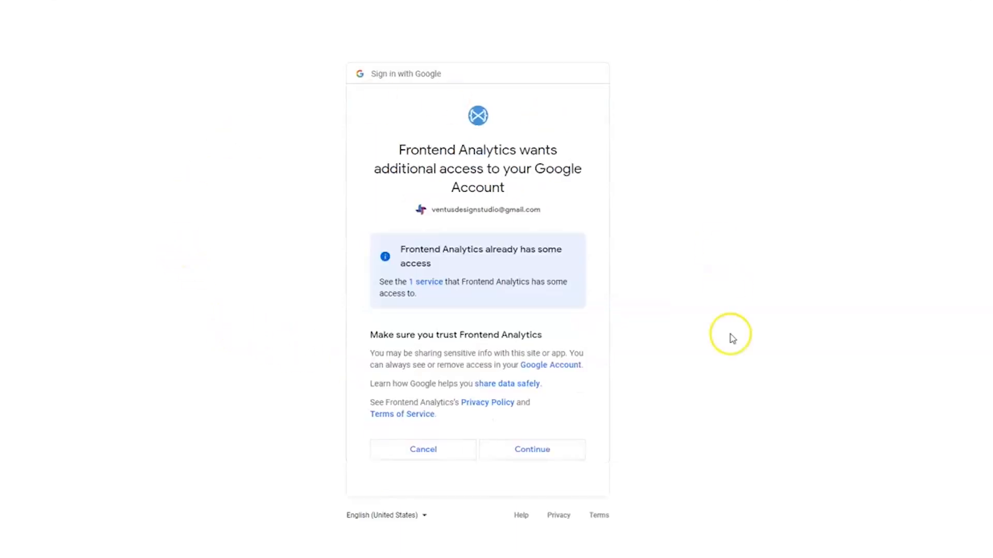
{"action": "left_click", "coordinate": [553, 453]}
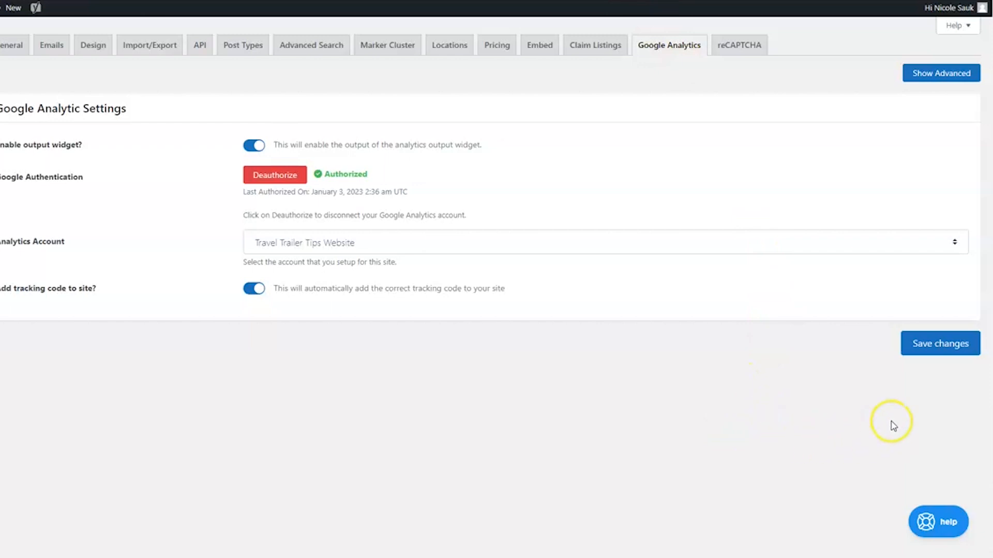
{"action": "left_click", "coordinate": [946, 344]}
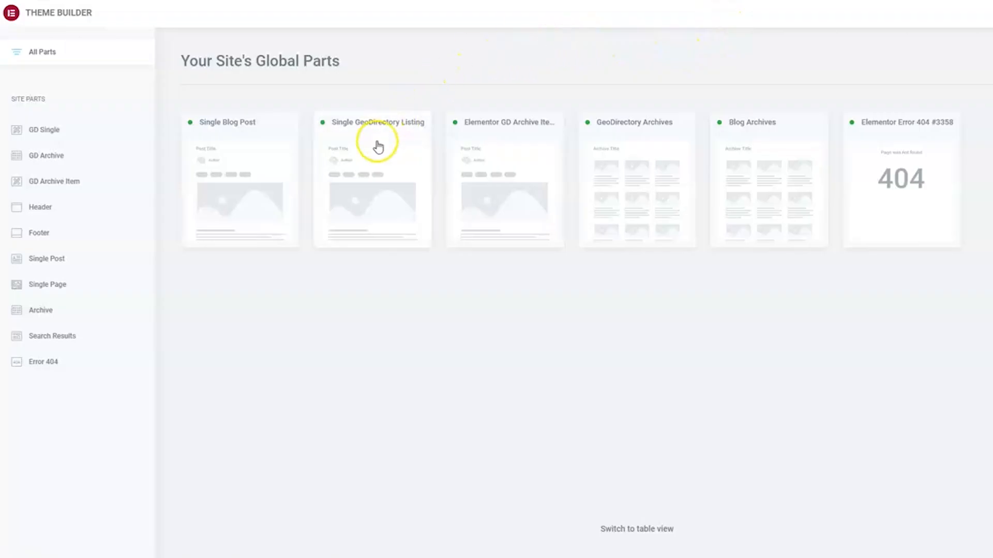
Edit the Single GeoDirectory Listing template and add the GD > Google Analytics widget at the end of the main content column
{"action": "left_click", "coordinate": [371, 183]}
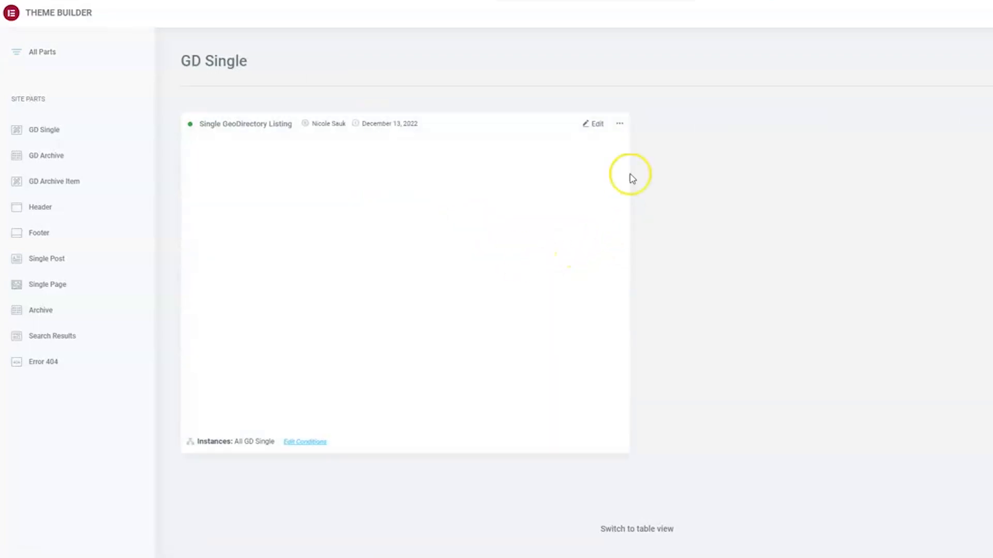
{"action": "left_click", "coordinate": [590, 123]}
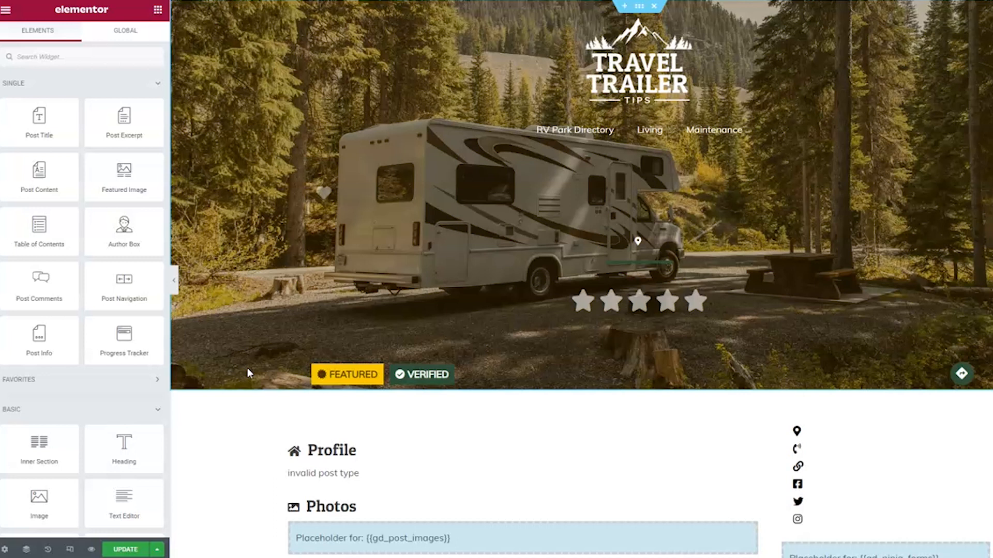
{"action": "left_click", "coordinate": [114, 57]}
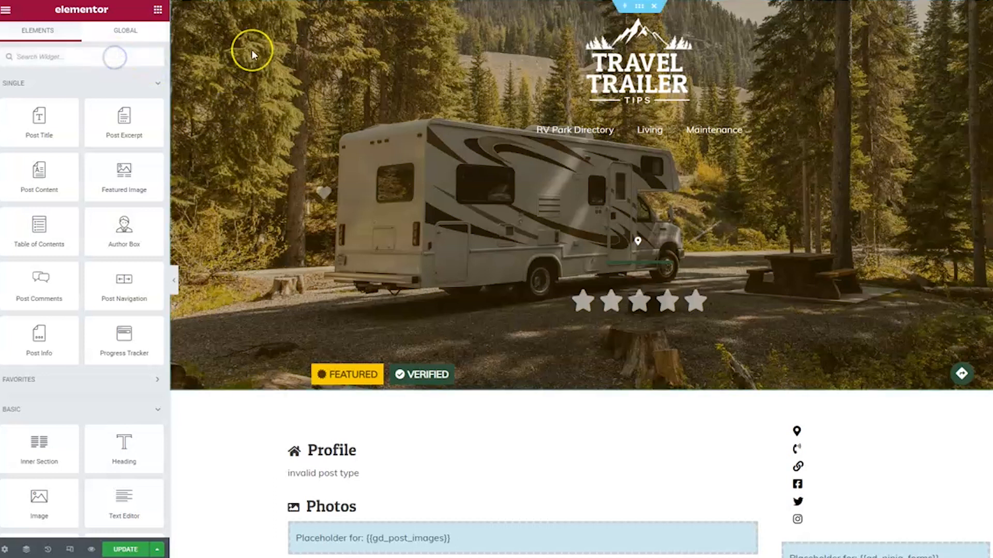
{"action": "type", "text": "site"}
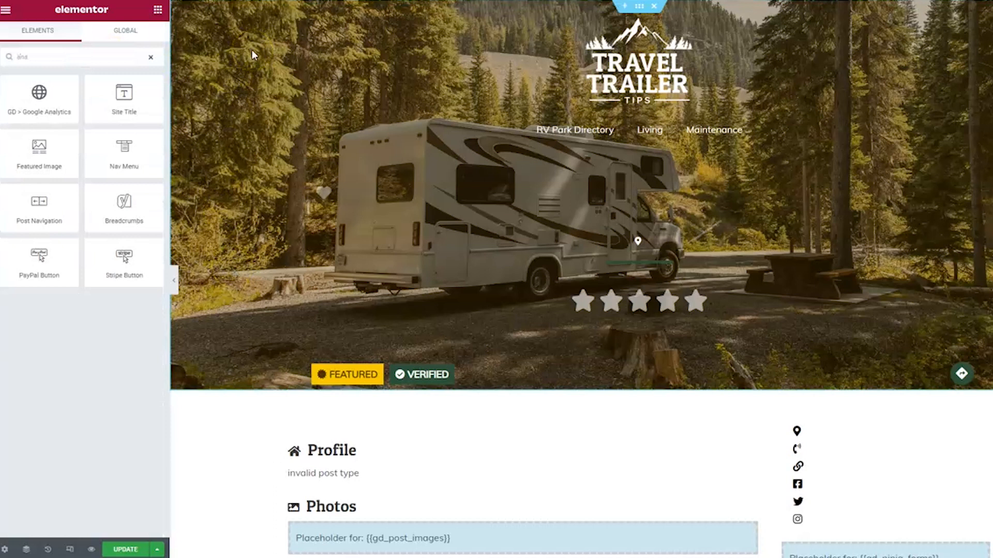
{"action": "scroll", "coordinate": [268, 248], "scroll_direction": "down", "scroll_amount": 5}
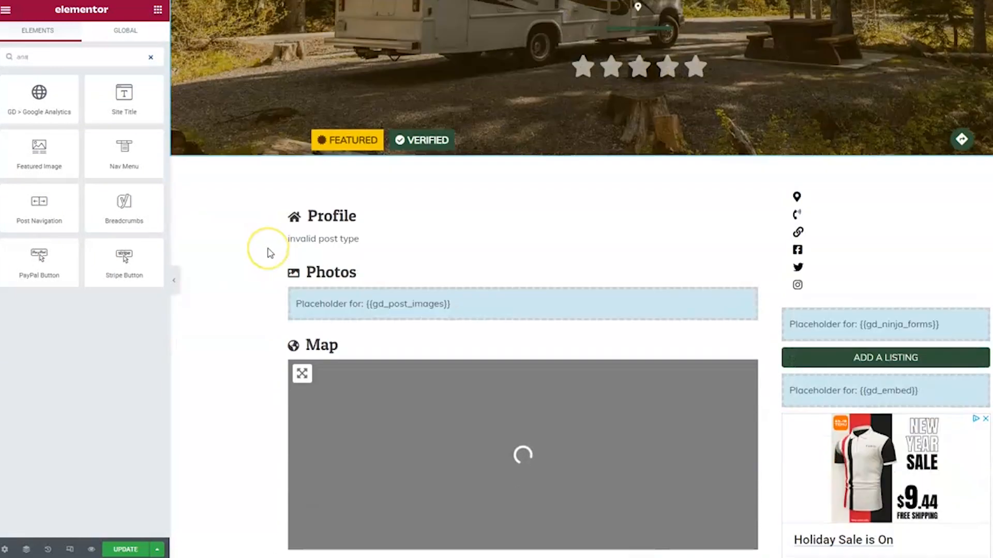
{"action": "scroll", "coordinate": [269, 252], "scroll_direction": "down", "scroll_amount": 7}
{"action": "left_click_drag", "start_coordinate": [38, 104], "coordinate": [418, 241]}
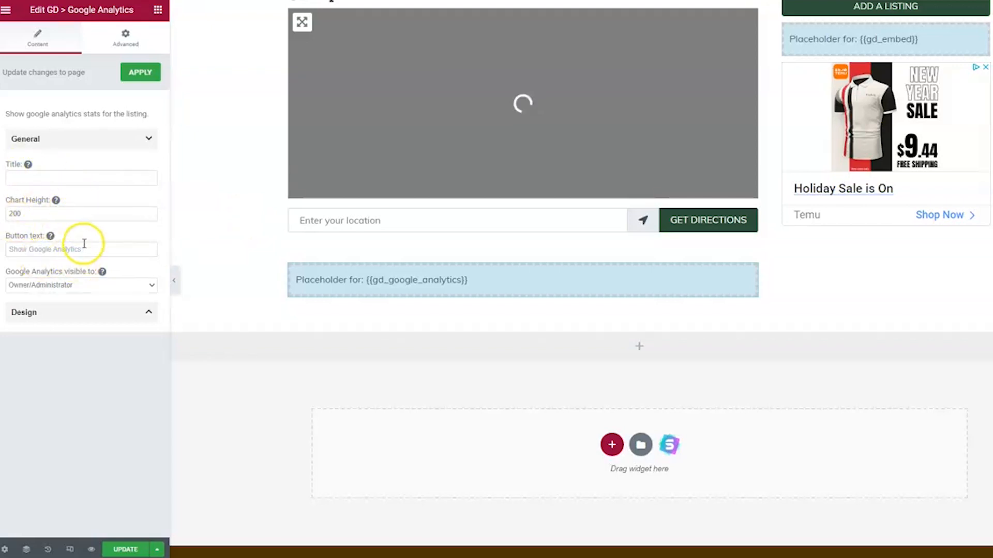
Set the Google Analytics widget's button text to "Show Google Analytics", apply it and update the template
{"action": "mouse_move", "coordinate": [50, 238]}
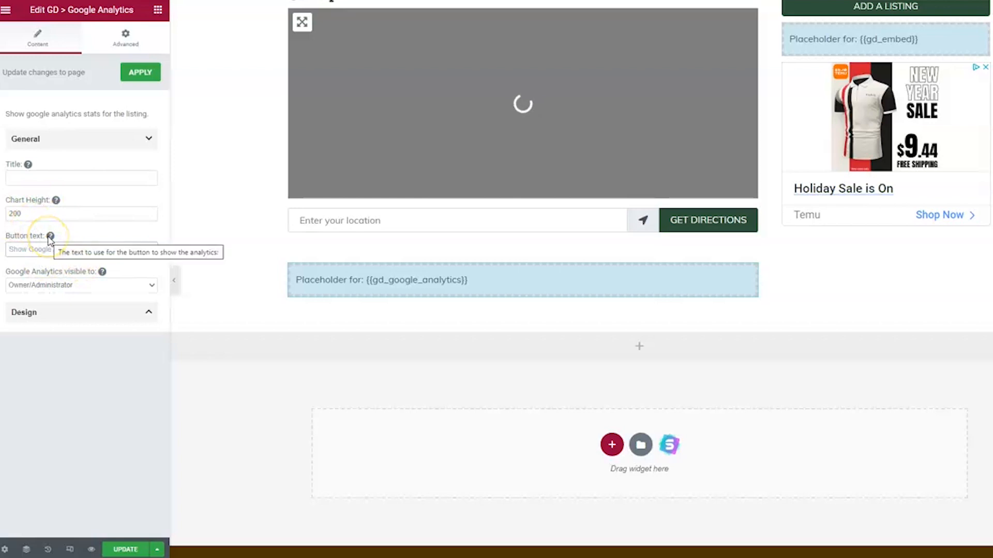
{"action": "type", "text": "Show"}
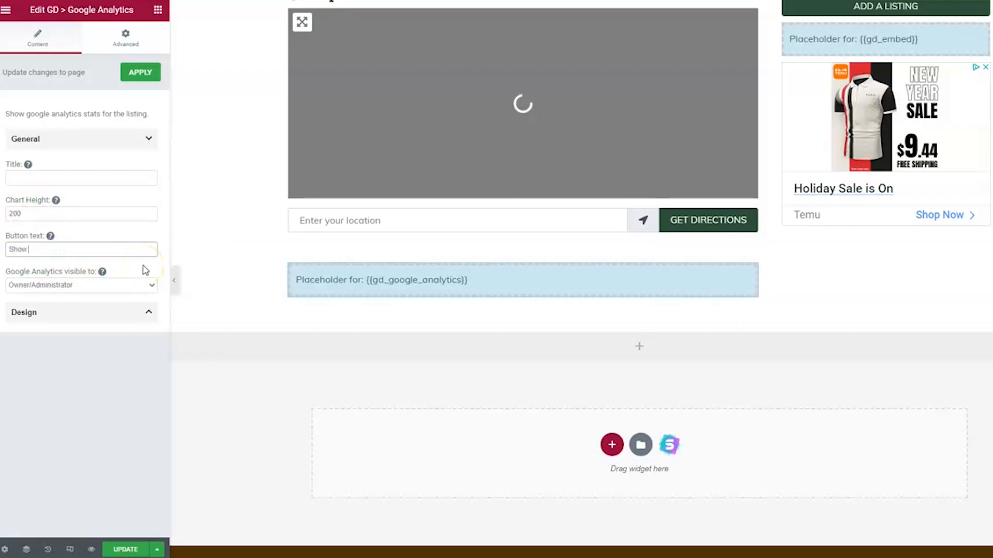
{"action": "type", "text": " Google Analytics"}
{"action": "left_click_drag", "start_coordinate": [93, 248], "coordinate": [55, 250]}
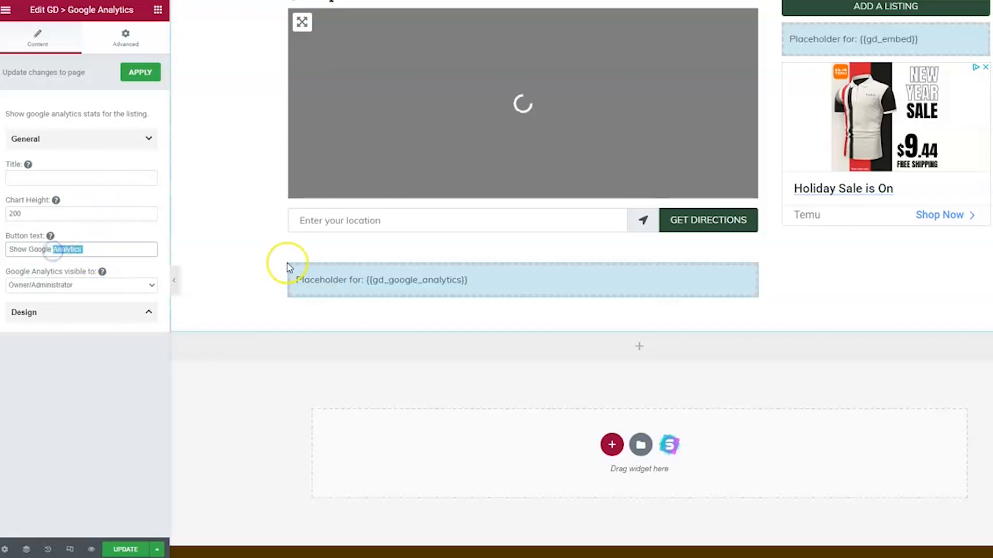
{"action": "key", "text": "BackSpace"}
{"action": "type", "text": "alytics"}
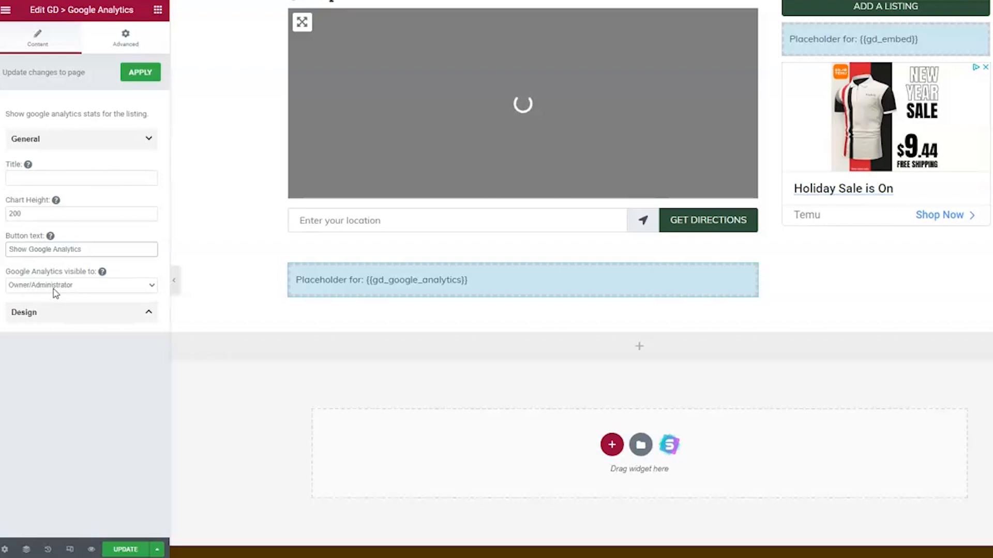
{"action": "left_click", "coordinate": [119, 246]}
{"action": "left_click", "coordinate": [150, 75]}
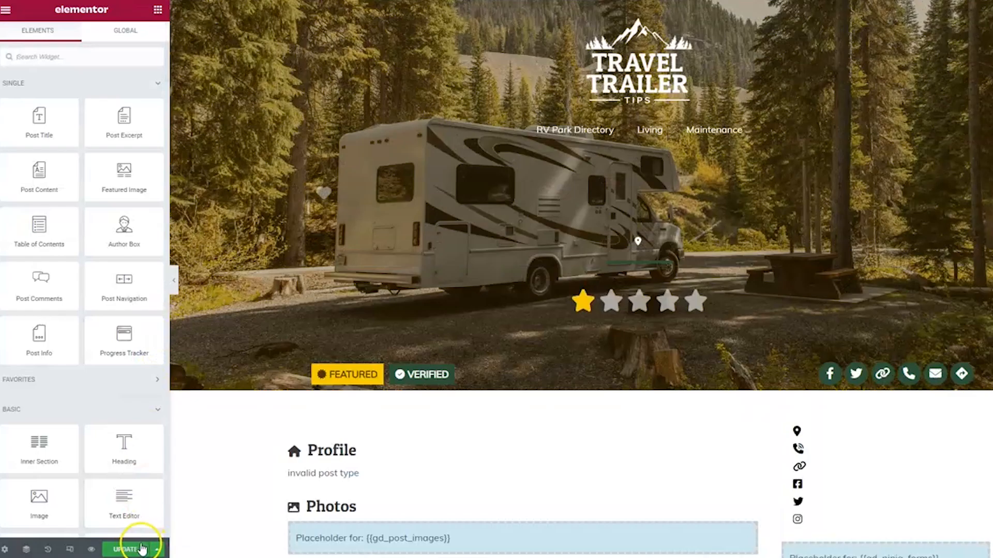
{"action": "left_click", "coordinate": [130, 549]}
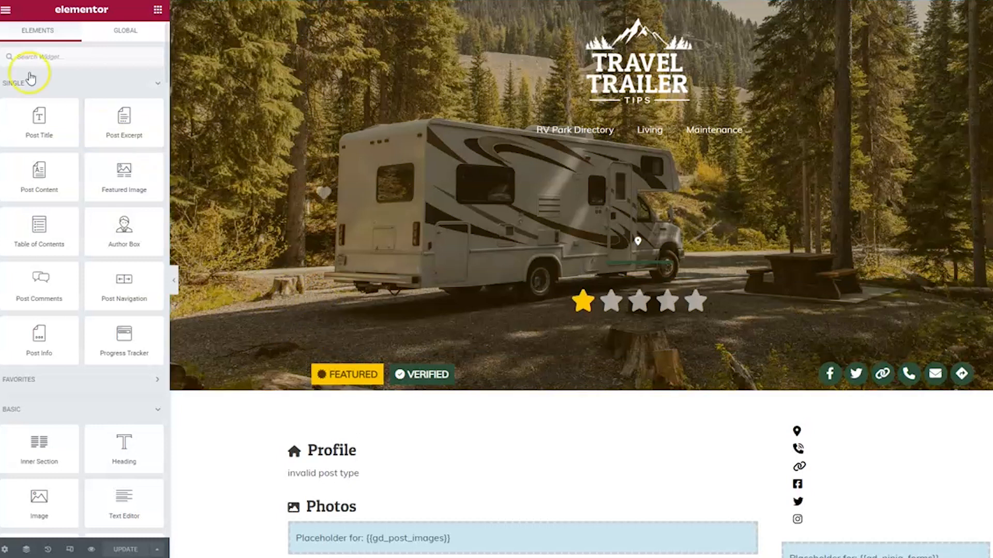
Exit the template editor to the WordPress dashboard and view the Sleeping Bear RV Park & Campground listing from RV Parks
{"action": "left_click", "coordinate": [6, 9]}
{"action": "left_click", "coordinate": [33, 236]}
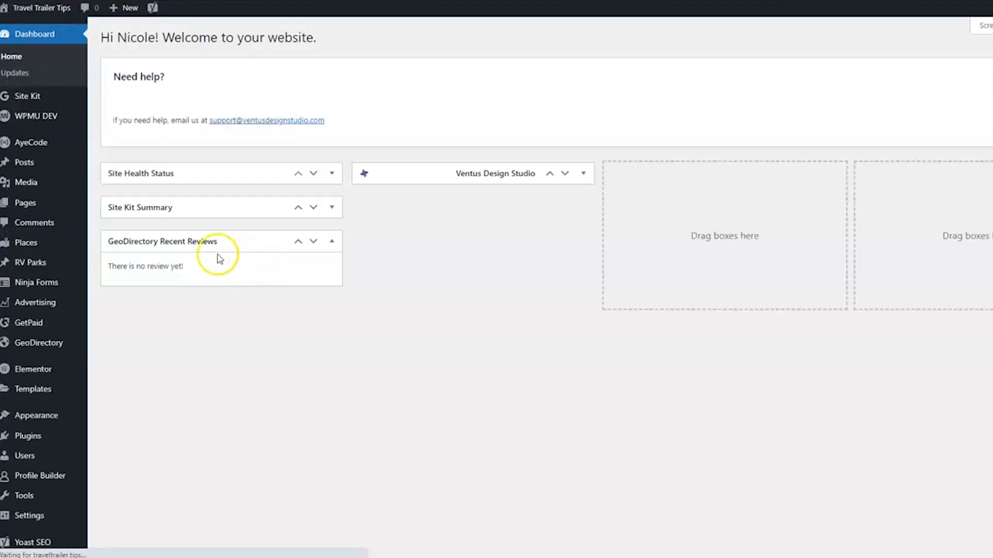
{"action": "left_click", "coordinate": [31, 262]}
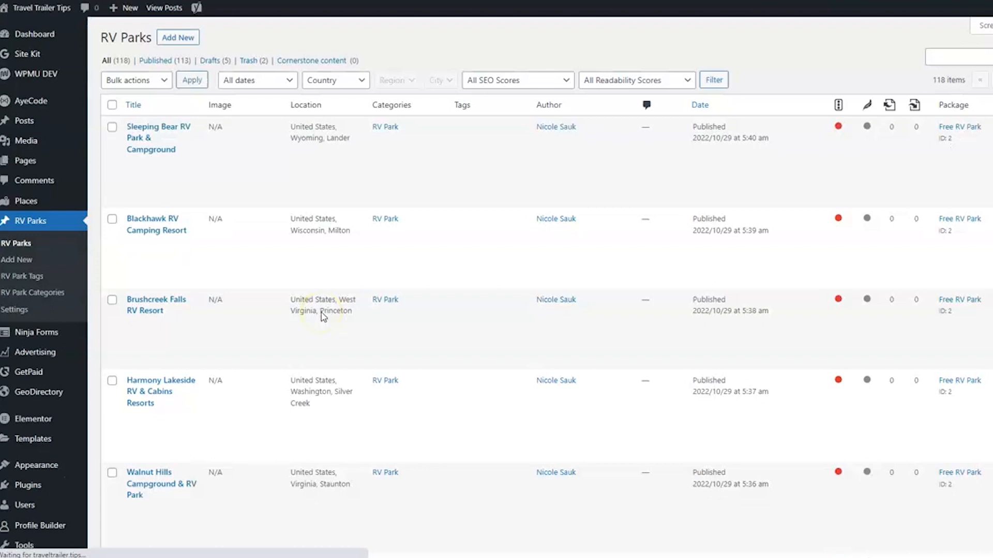
{"action": "mouse_move", "coordinate": [250, 172]}
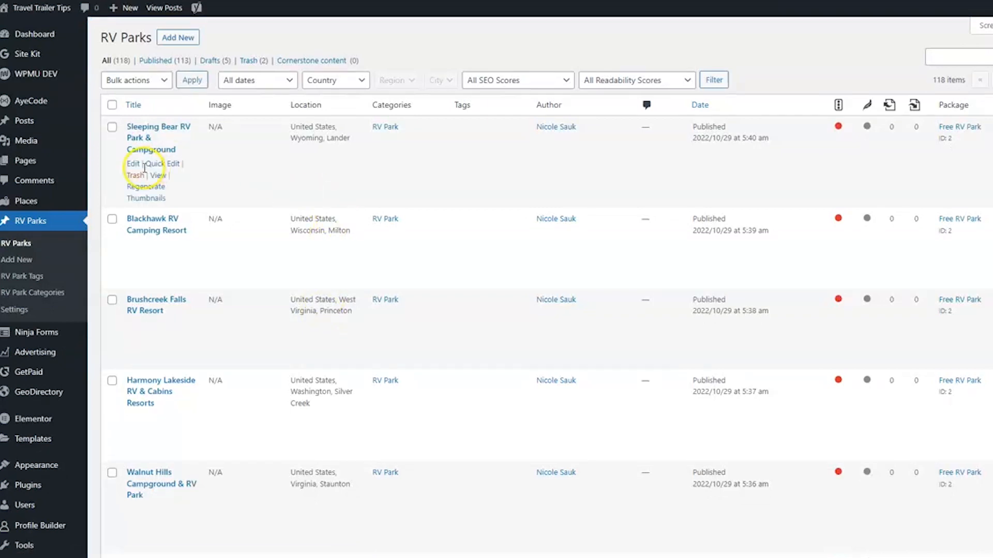
{"action": "left_click", "coordinate": [155, 180]}
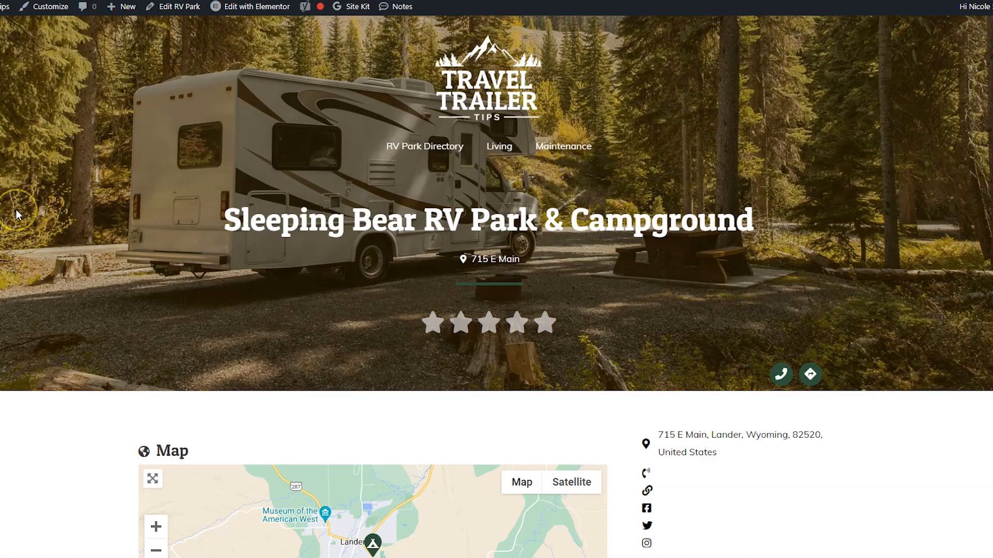
Show the Google Analytics chart at the end of the Sleeping Bear RV Park & Campground listing
{"action": "scroll", "coordinate": [17, 210], "scroll_direction": "down", "scroll_amount": 12}
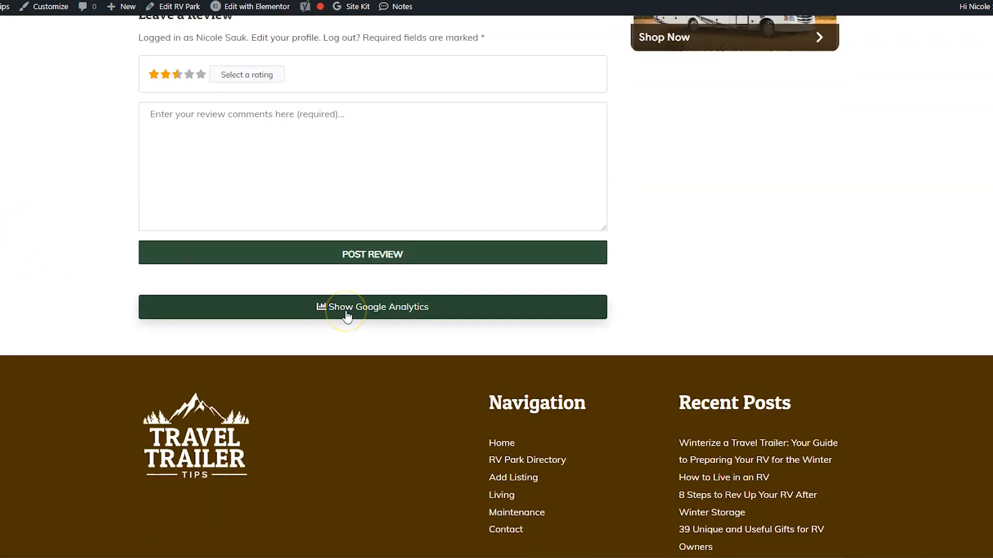
{"action": "left_click", "coordinate": [347, 316]}
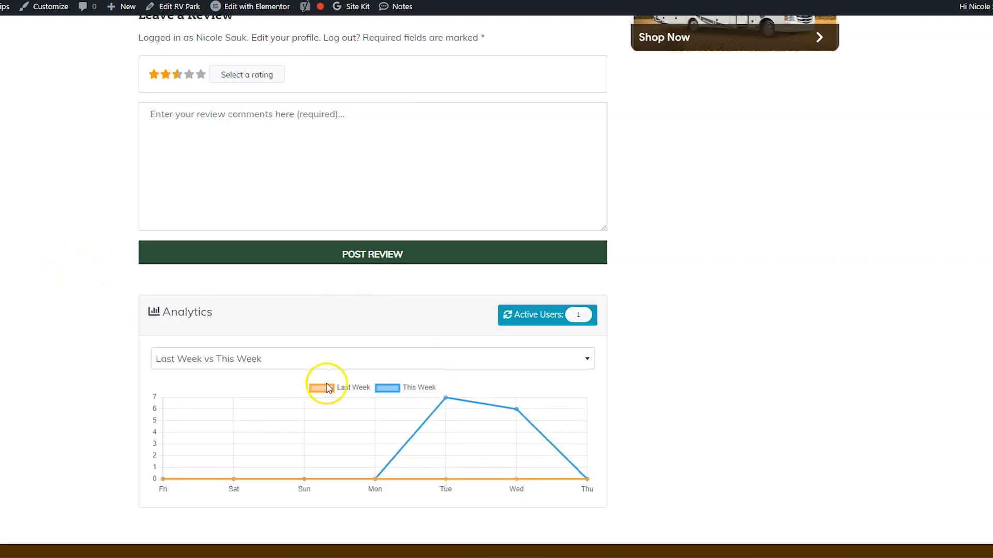
{"action": "left_click", "coordinate": [747, 299]}
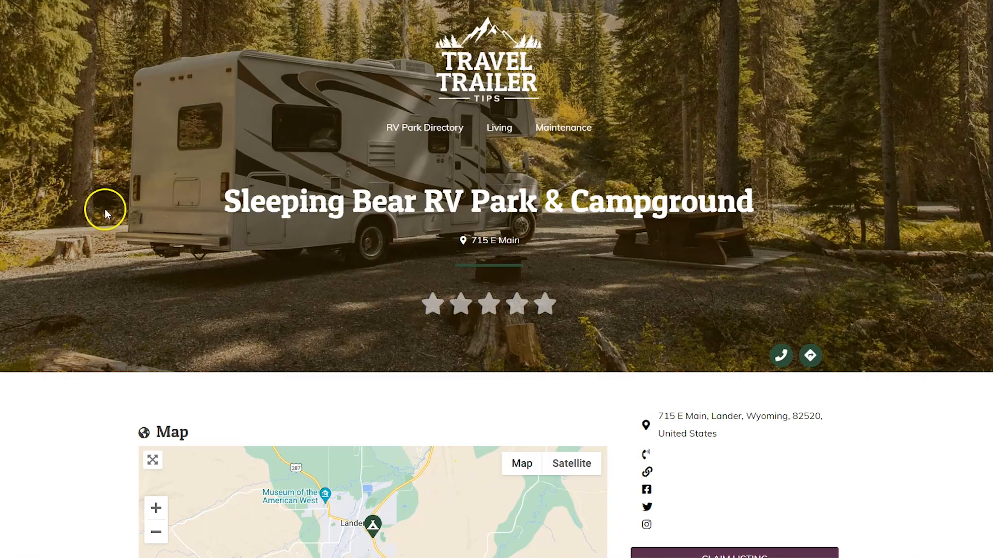
Check the logged-out view of the Sleeping Bear RV Park & Campground listing for the Google Analytics button below the review form
{"action": "scroll", "coordinate": [76, 199], "scroll_direction": "down", "scroll_amount": 8}
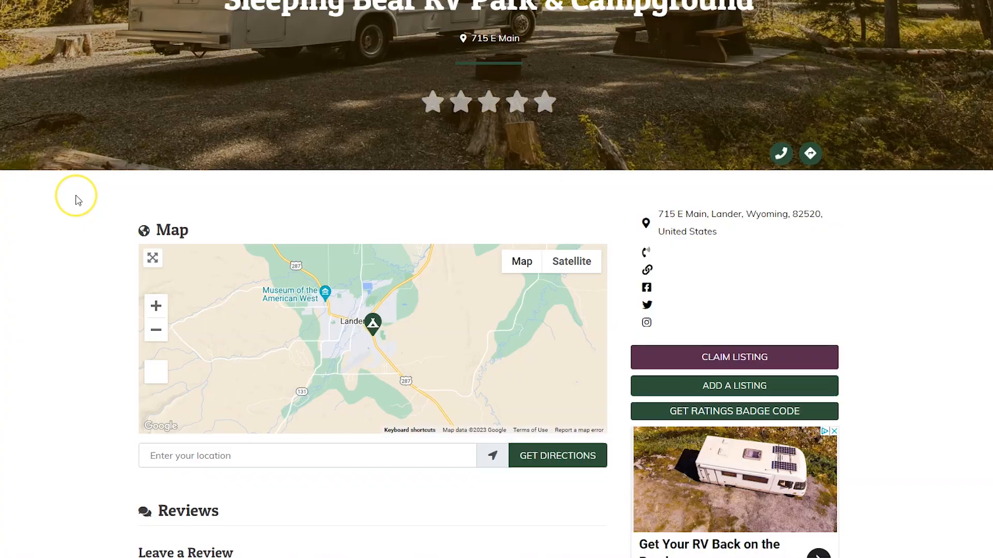
{"action": "scroll", "coordinate": [76, 199], "scroll_direction": "down", "scroll_amount": 8}
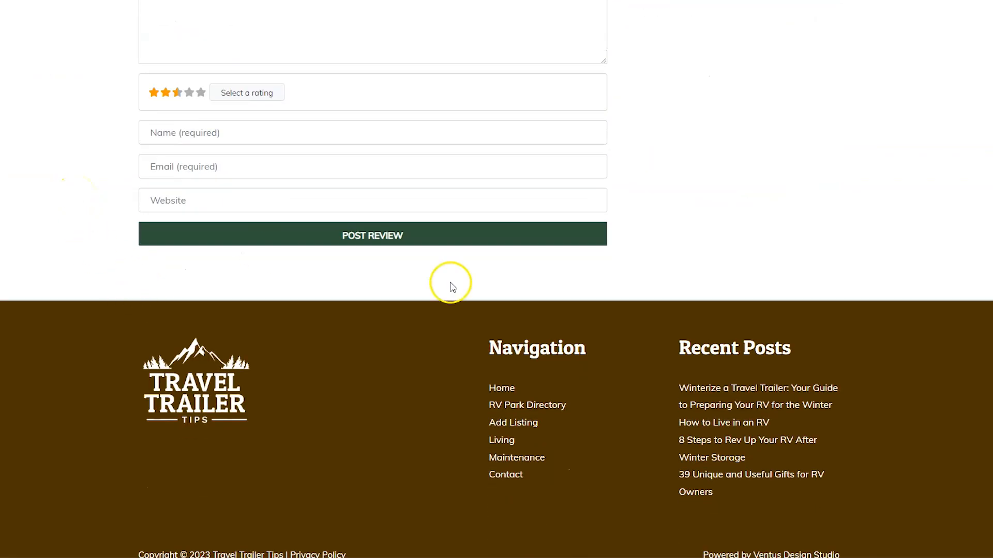
{"action": "scroll", "coordinate": [423, 315], "scroll_direction": "up", "scroll_amount": 16}
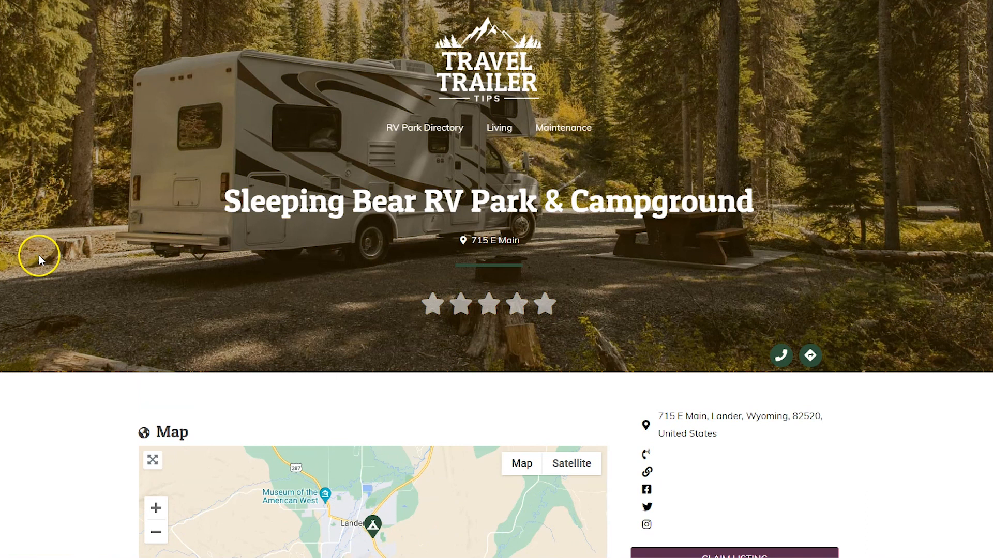
{"action": "left_click", "coordinate": [365, 235]}
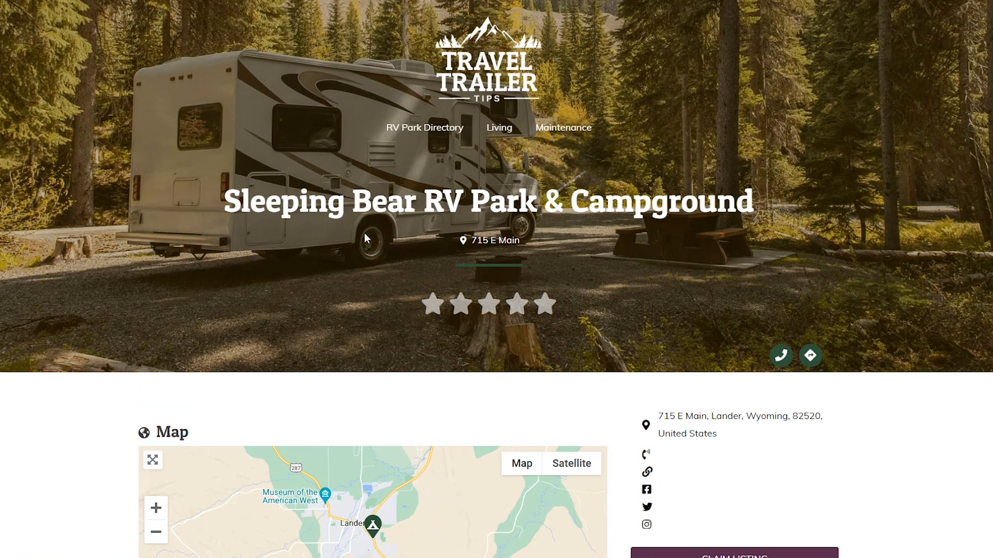